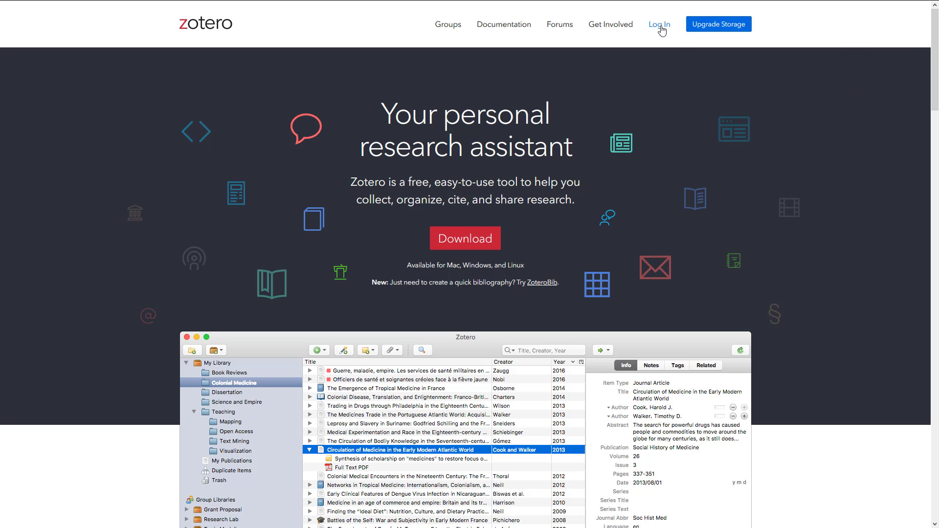
# Log in to zotero.org and create the group 'Test Group' with Private Membership.
pyautogui.click(659, 24)
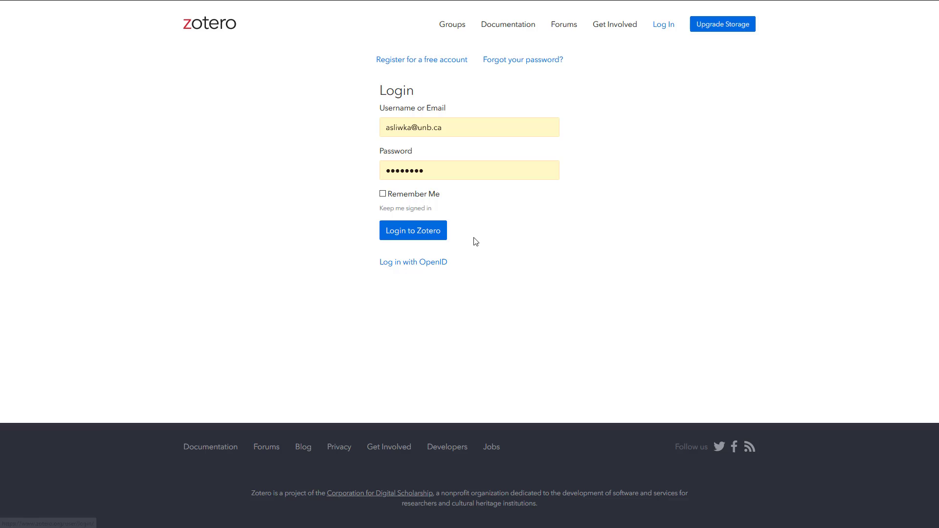
pyautogui.click(427, 232)
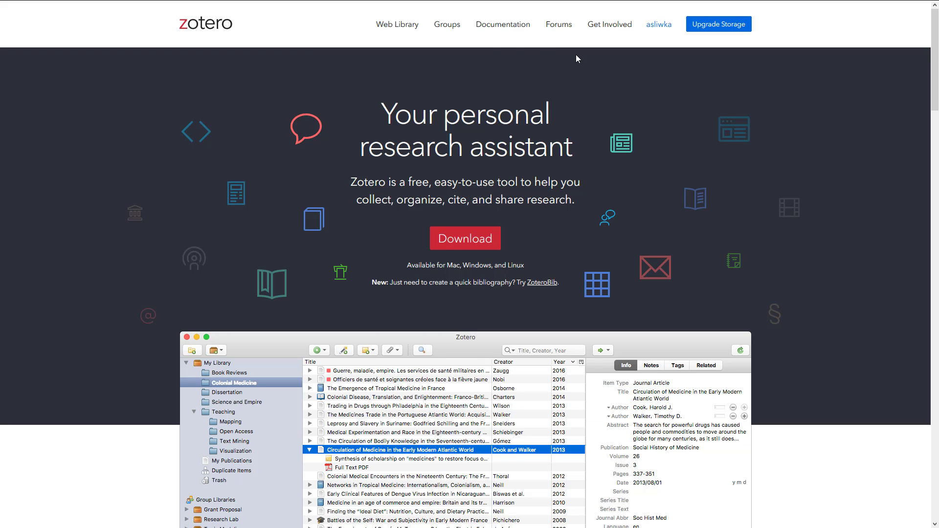
pyautogui.click(447, 24)
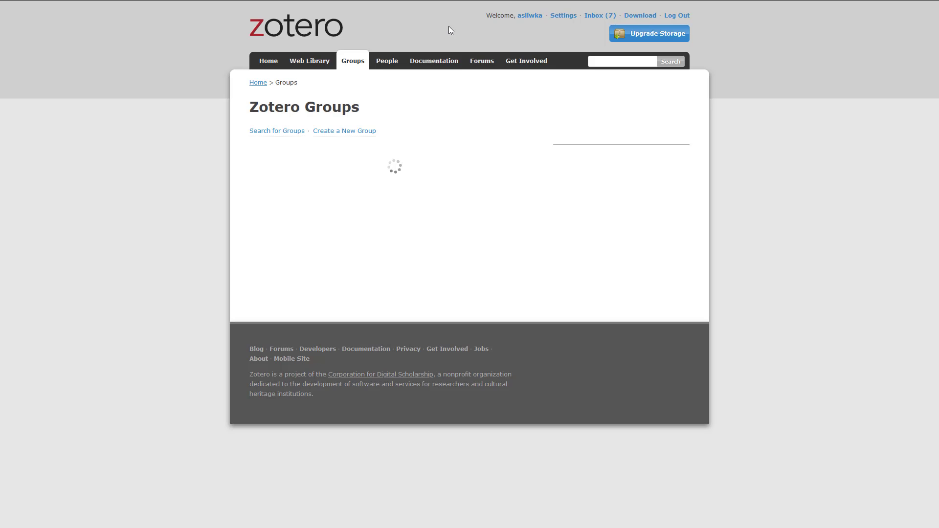
pyautogui.click(350, 138)
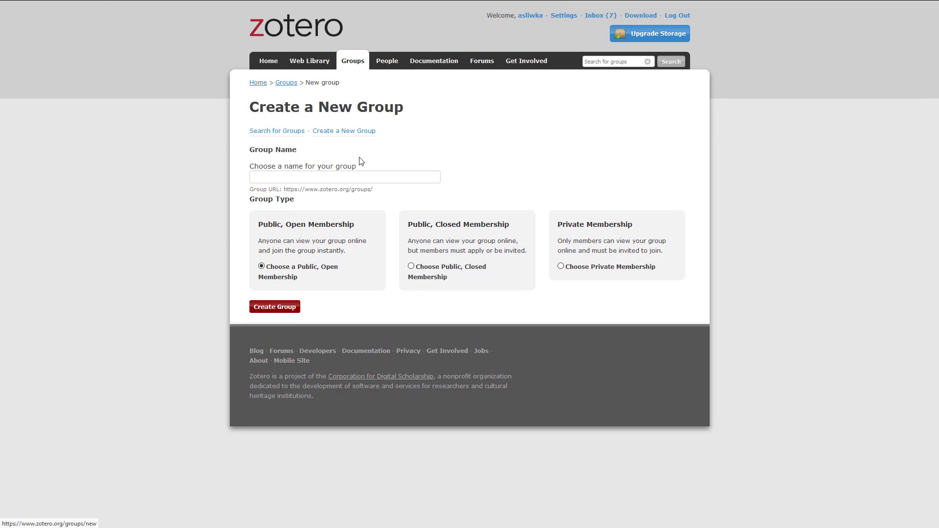
pyautogui.click(364, 177)
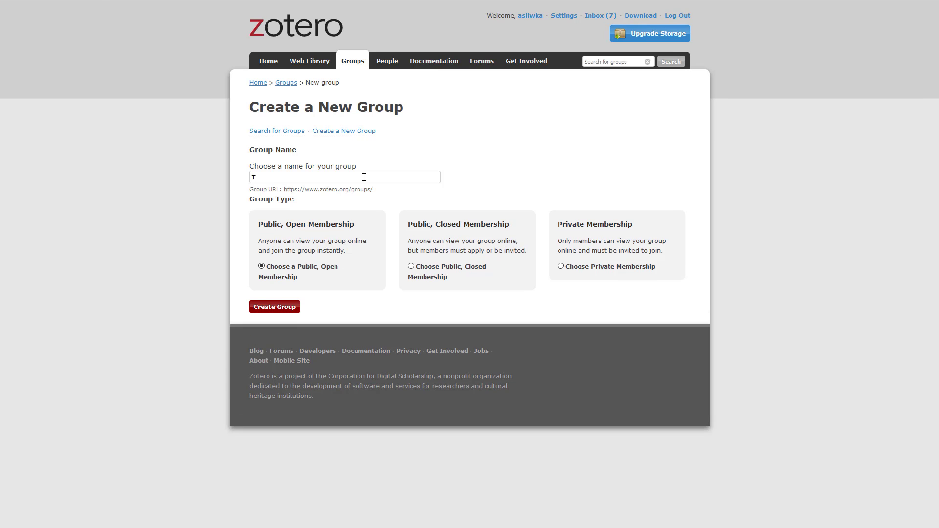
pyautogui.write('Test Gr')
pyautogui.write('oup')
pyautogui.click(561, 267)
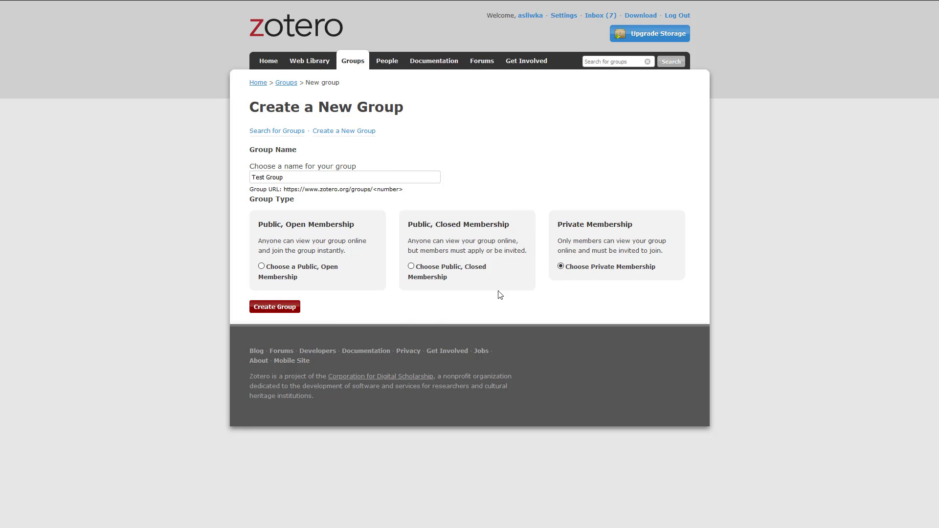
pyautogui.click(275, 307)
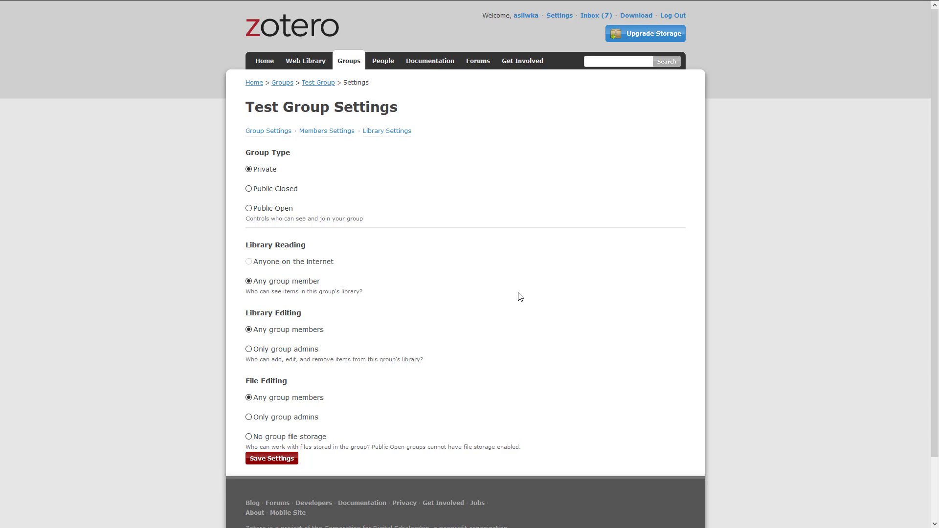
# Set both Library Editing and File Editing to 'Only group admins' and save.
pyautogui.click(249, 350)
pyautogui.click(249, 417)
pyautogui.click(272, 460)
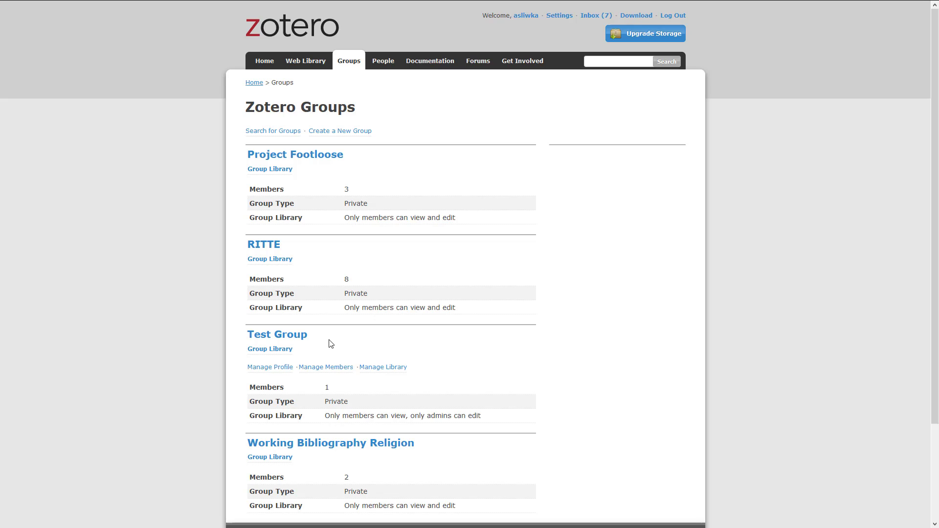
pyautogui.click(328, 371)
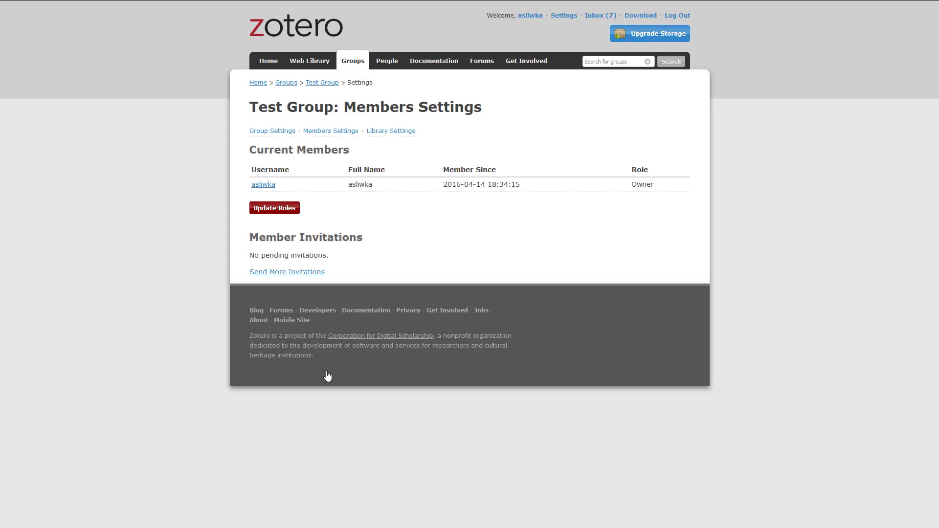
pyautogui.click(287, 273)
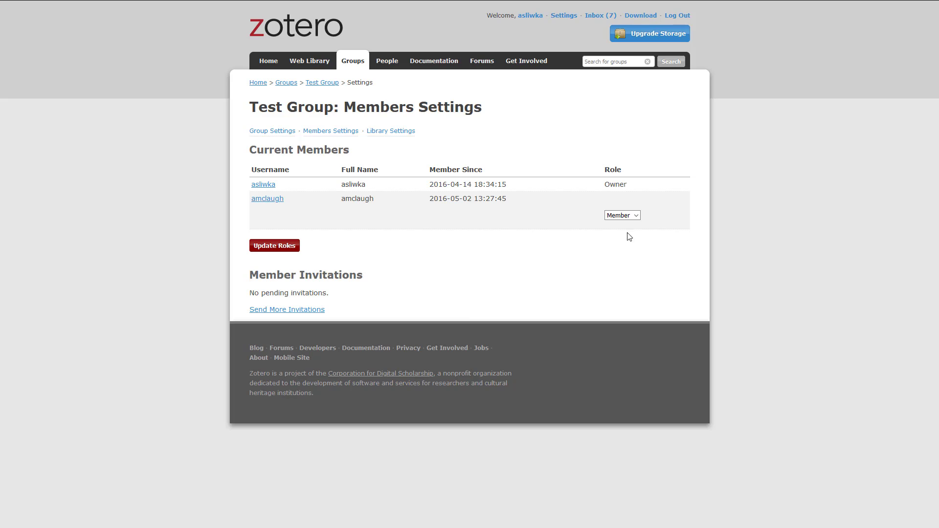
pyautogui.click(636, 216)
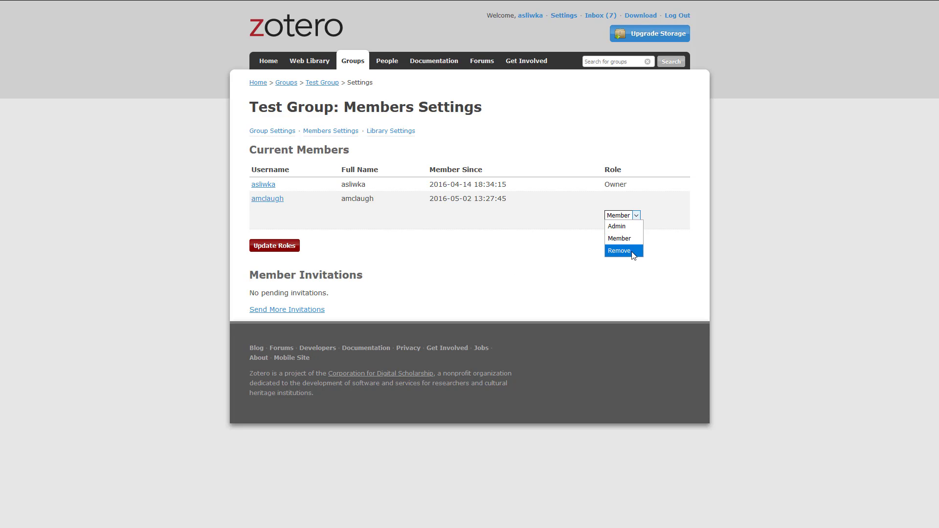
pyautogui.click(632, 252)
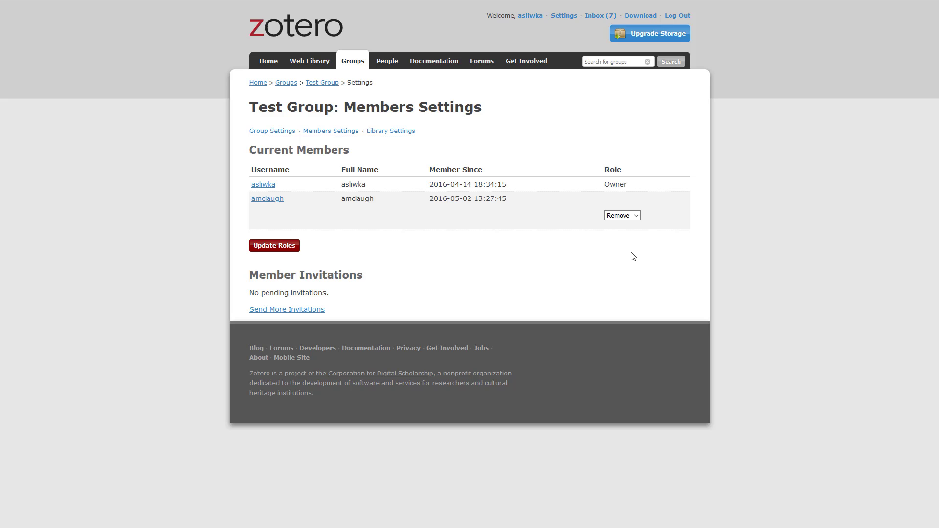
pyautogui.click(287, 250)
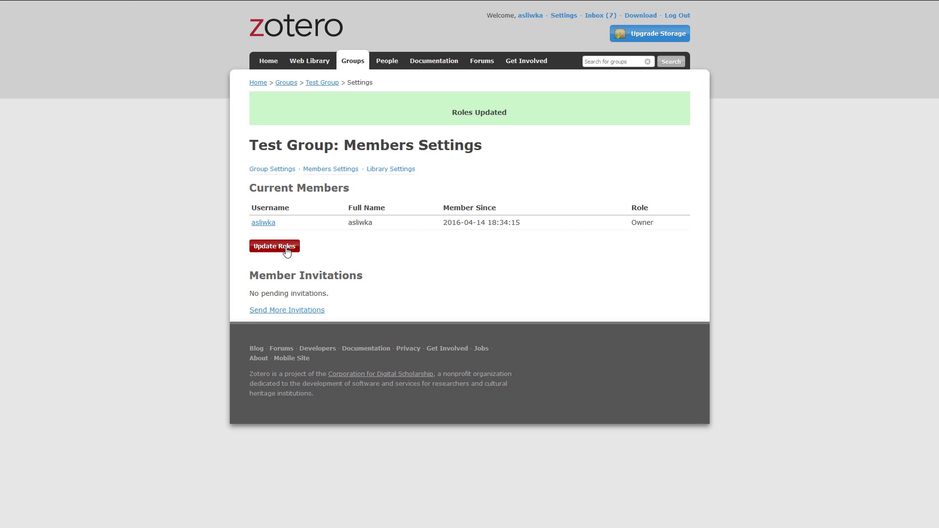